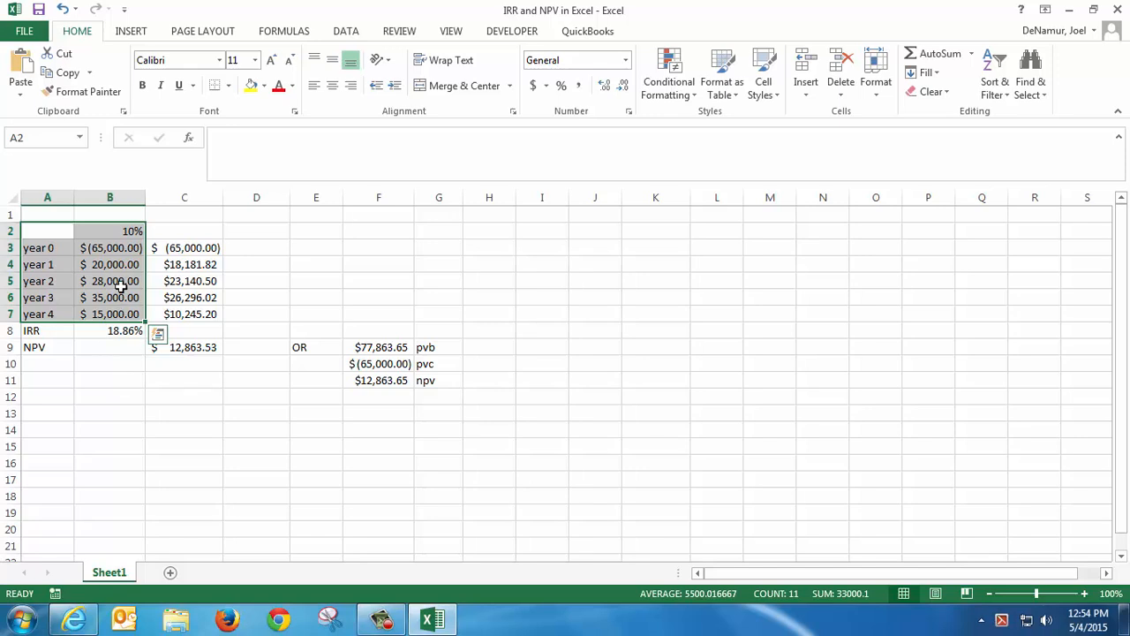
Clear cell B8 and insert the IRR function there with the range B2:B7 as its values
click(86, 331)
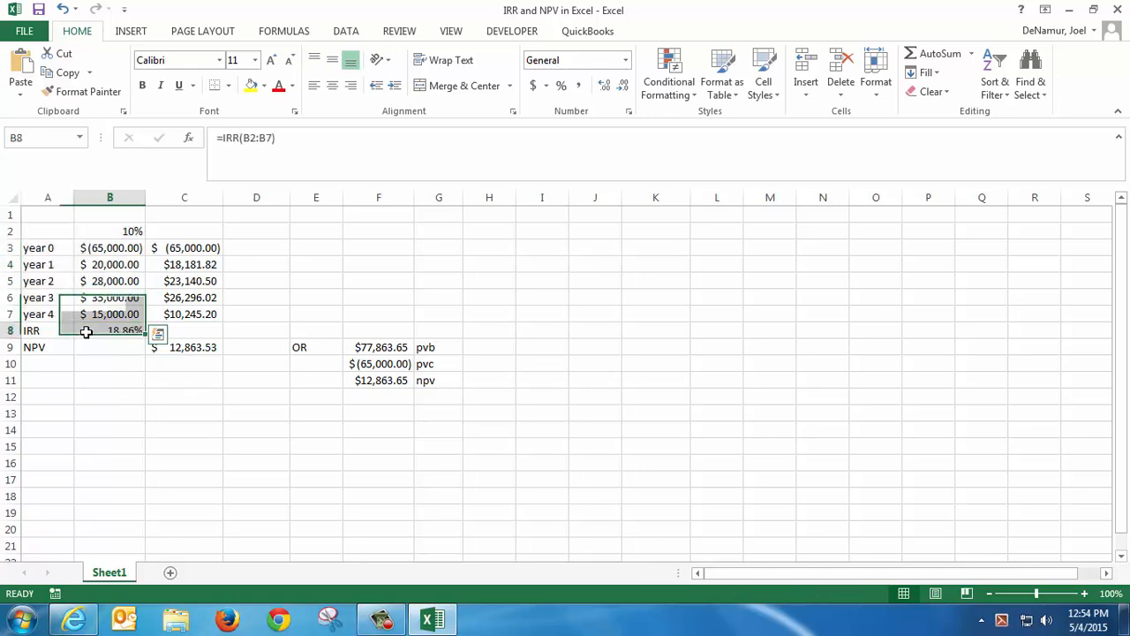
key(Delete)
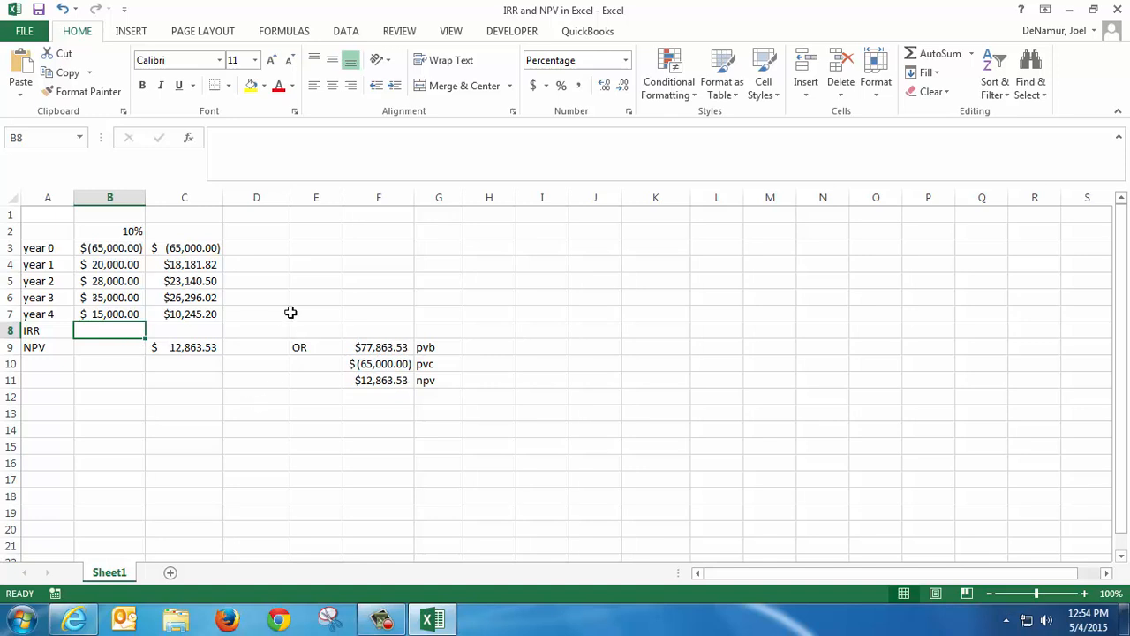
text(=)
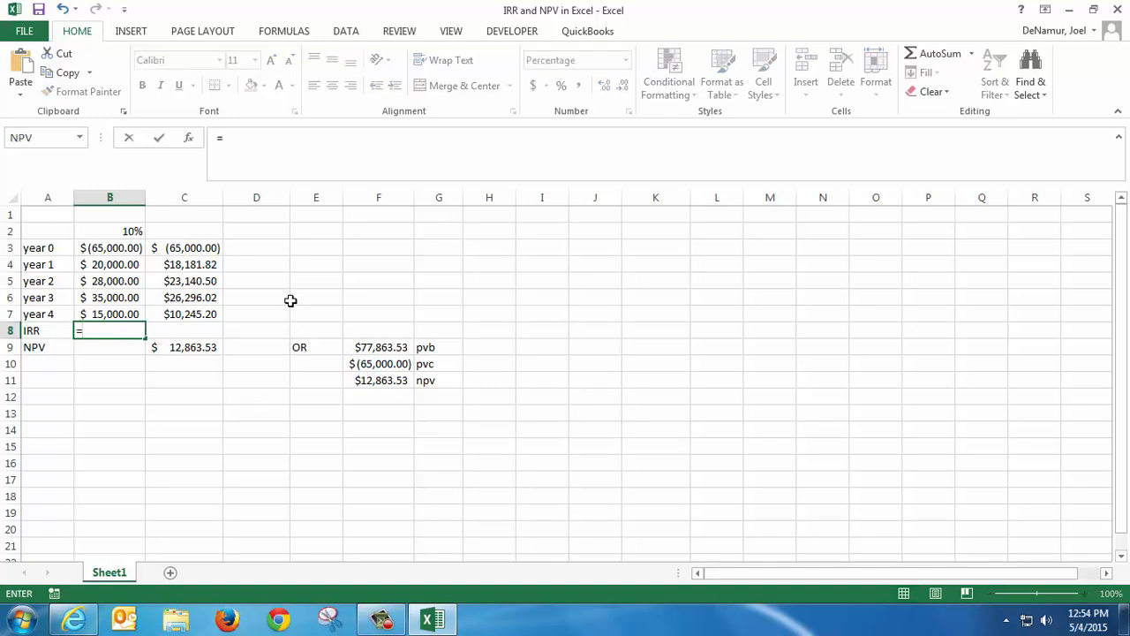
click(189, 144)
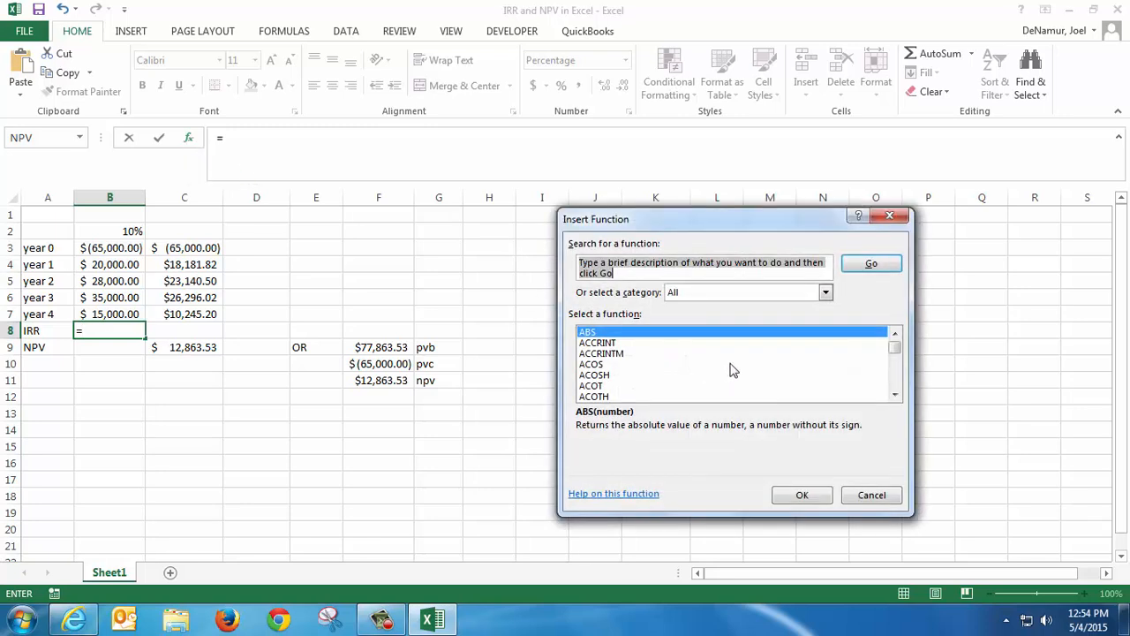
drag(895, 350, 894, 367)
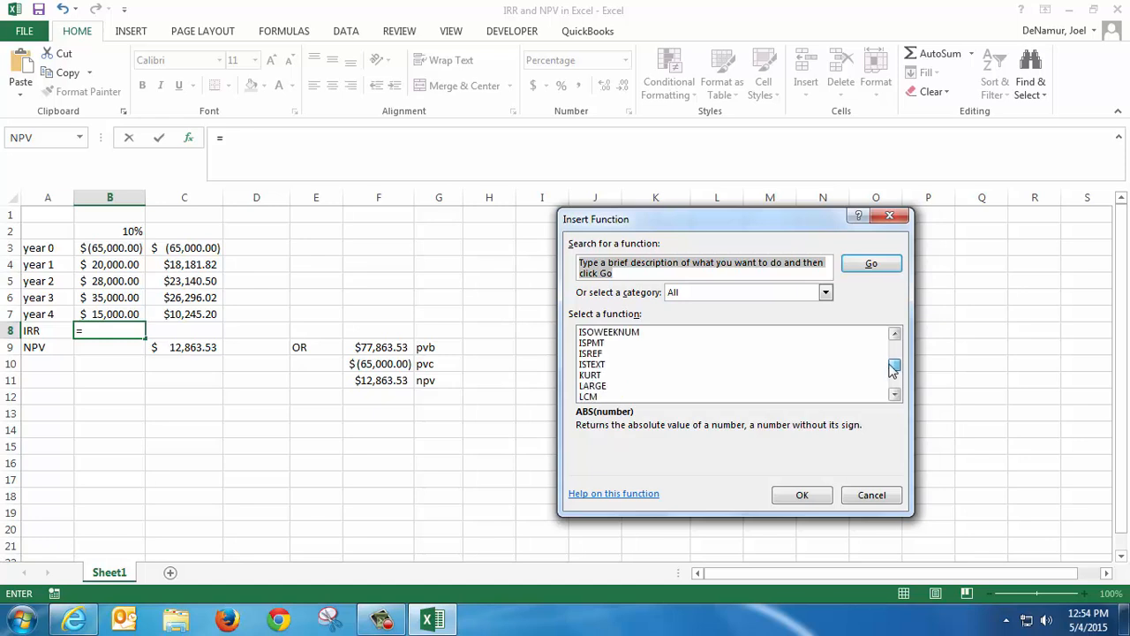
click(895, 335)
click(895, 334)
click(895, 334)
click(895, 335)
click(895, 335)
click(895, 334)
click(895, 335)
click(895, 334)
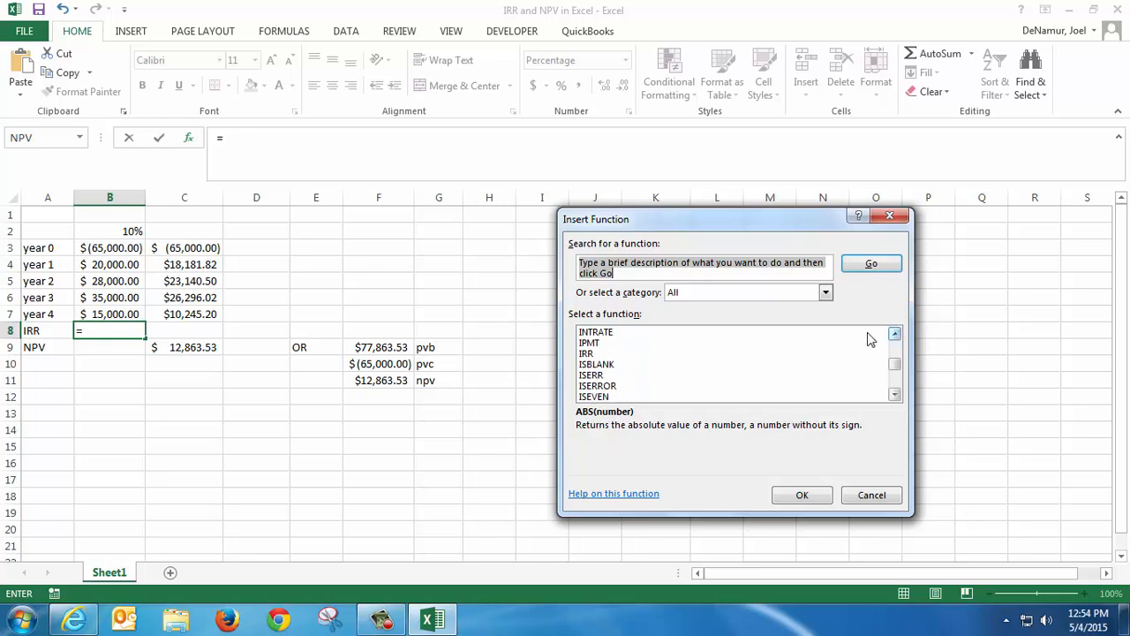
click(589, 354)
click(800, 494)
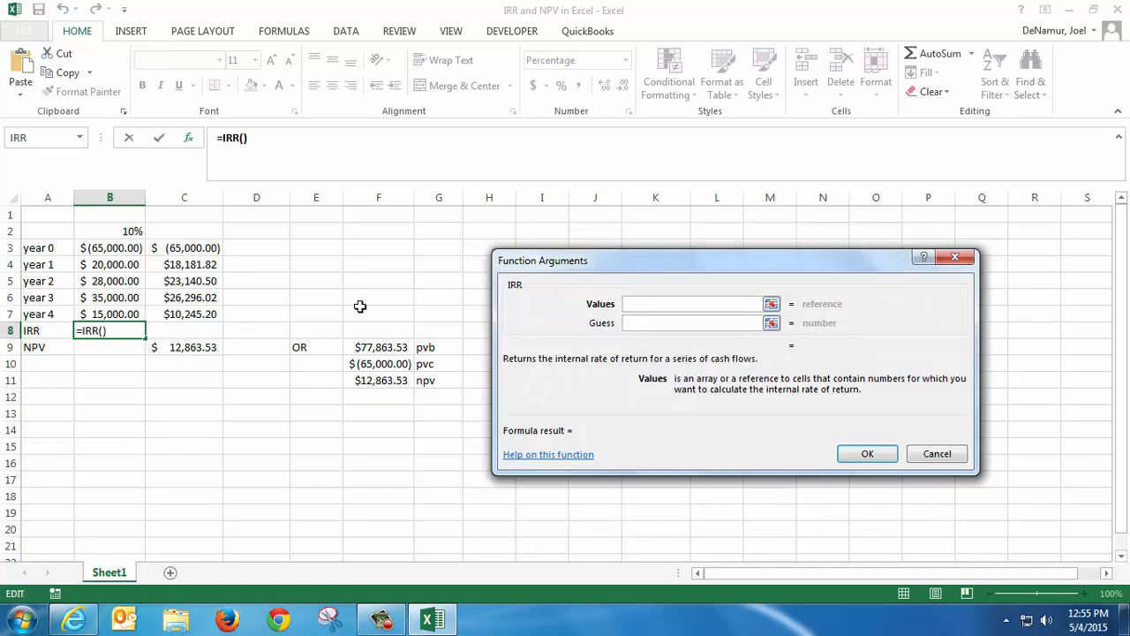
drag(103, 233, 93, 309)
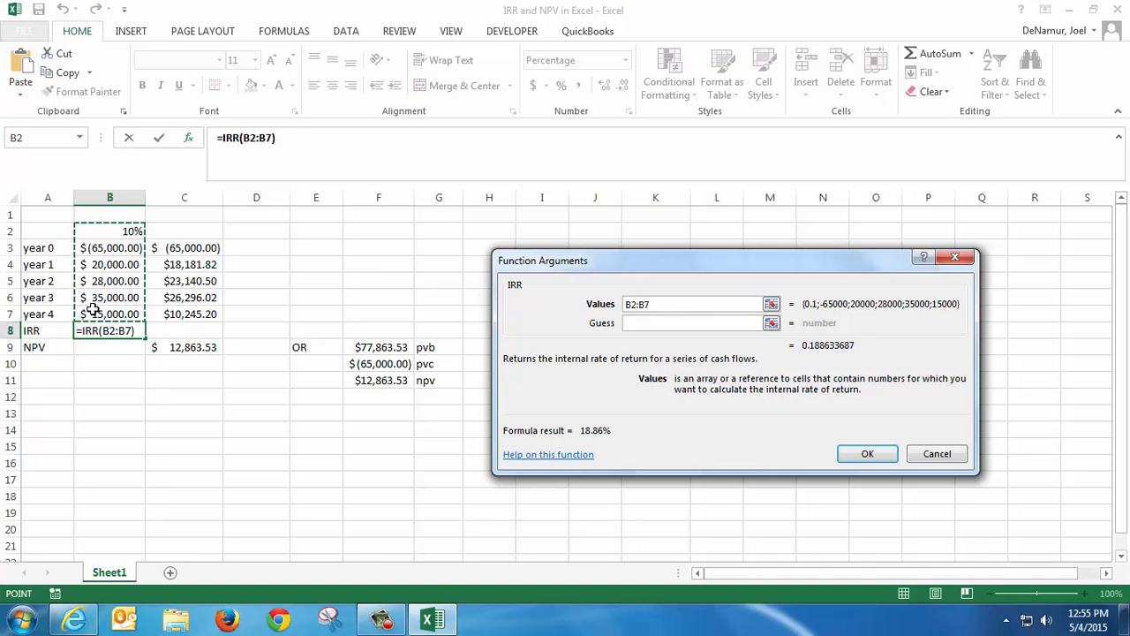
key(Return)
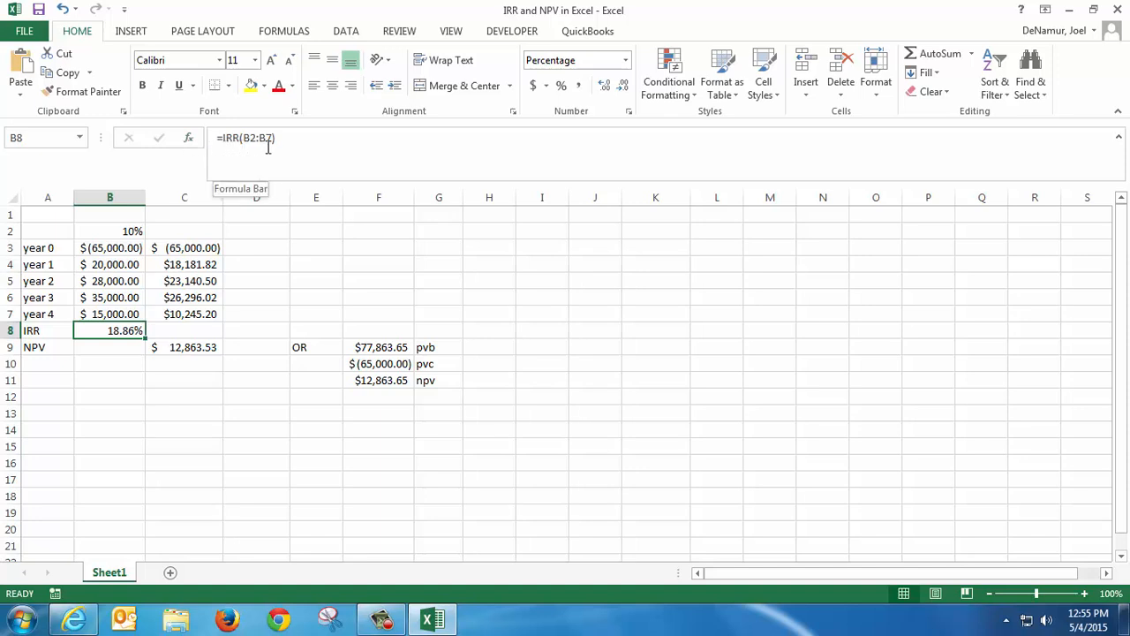
Examine the IRR range B2:B7, the present value formulas in C3:C7 and the NPV sum formula in C9
click(119, 231)
drag(119, 232, 112, 313)
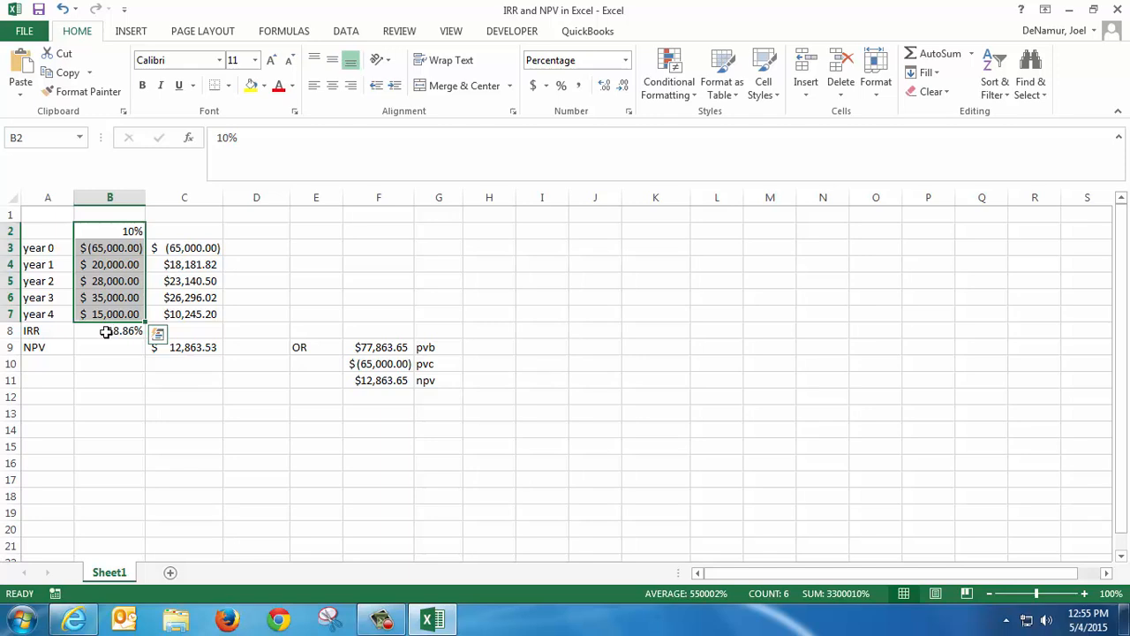
click(109, 330)
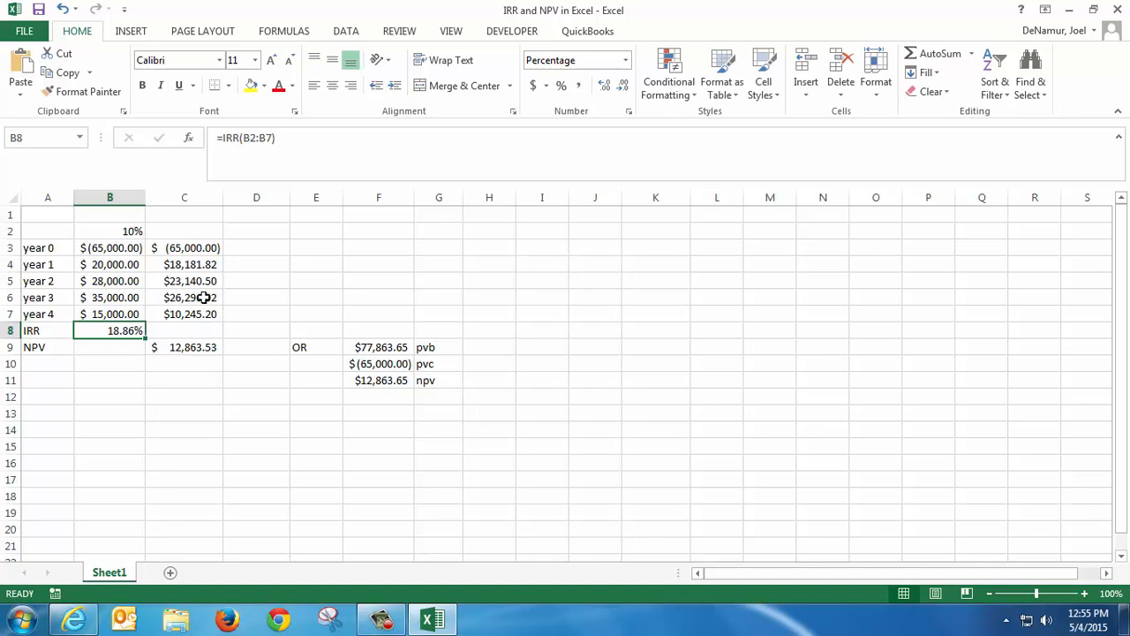
click(181, 251)
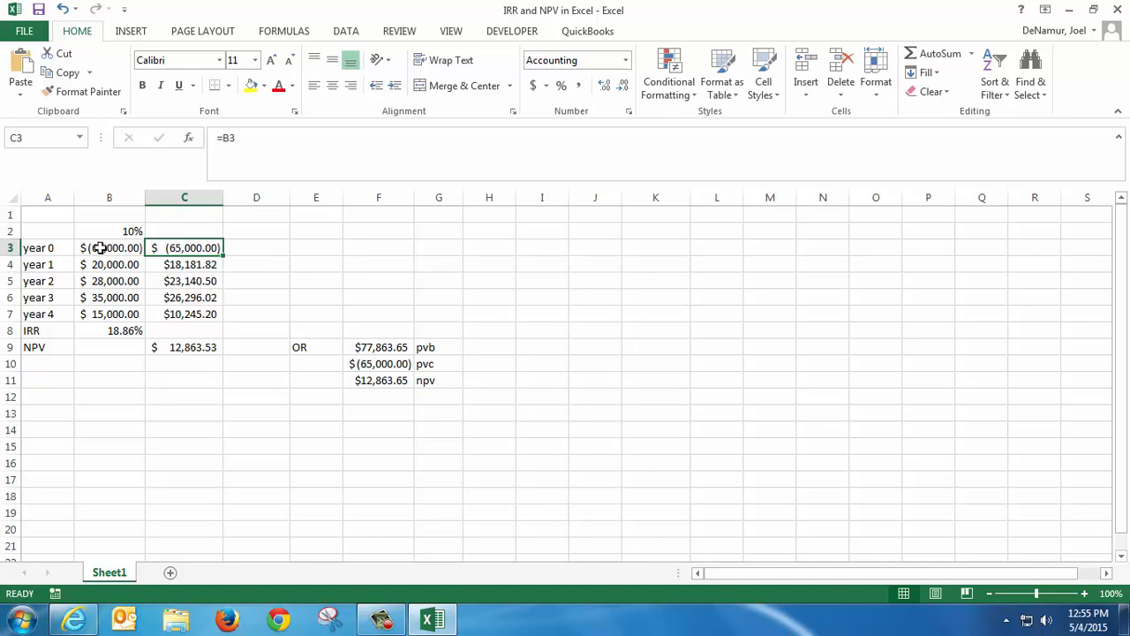
click(200, 265)
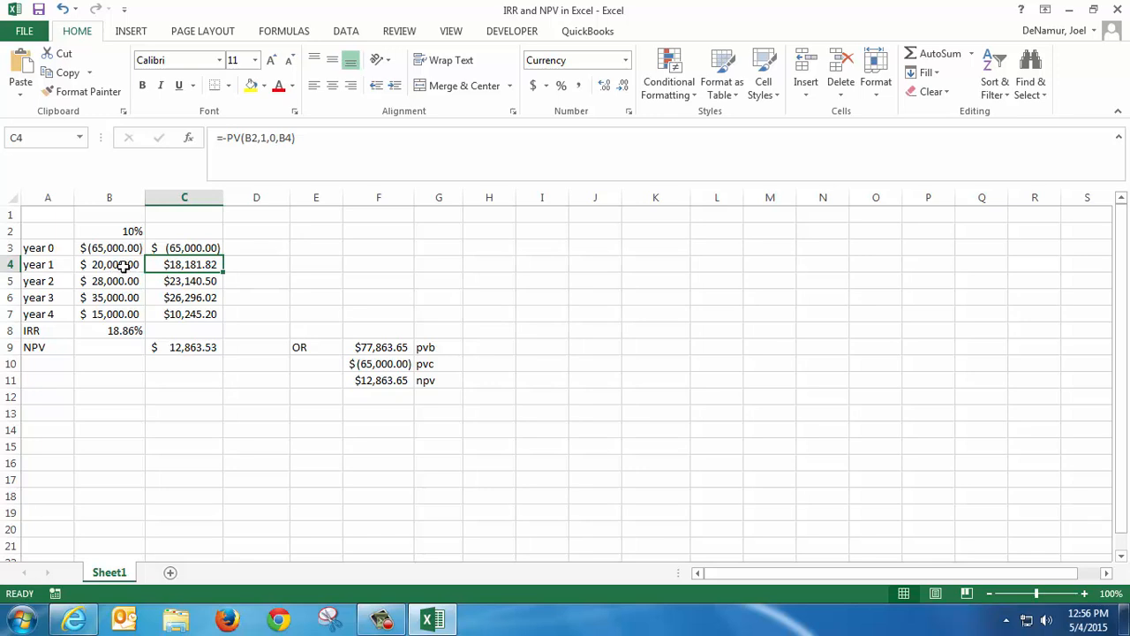
click(179, 283)
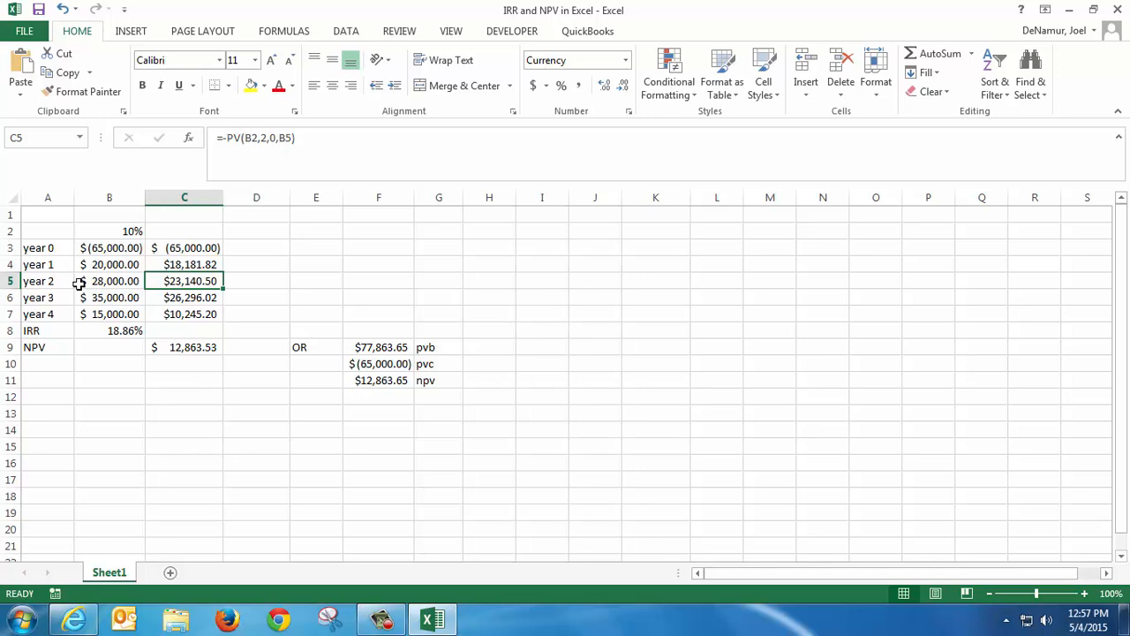
click(185, 297)
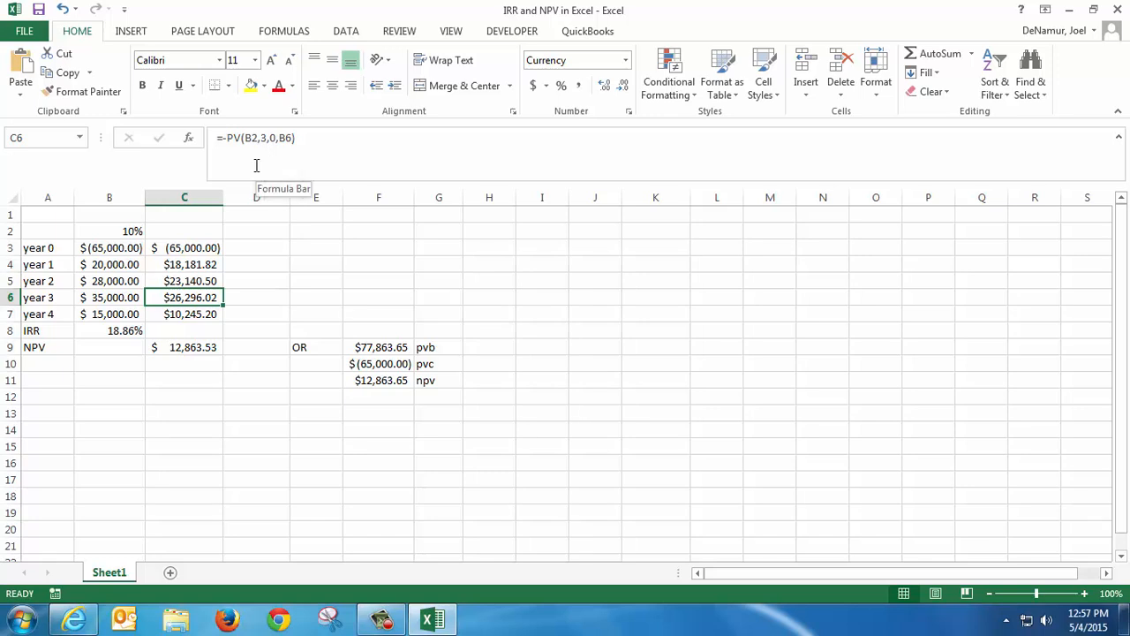
click(179, 313)
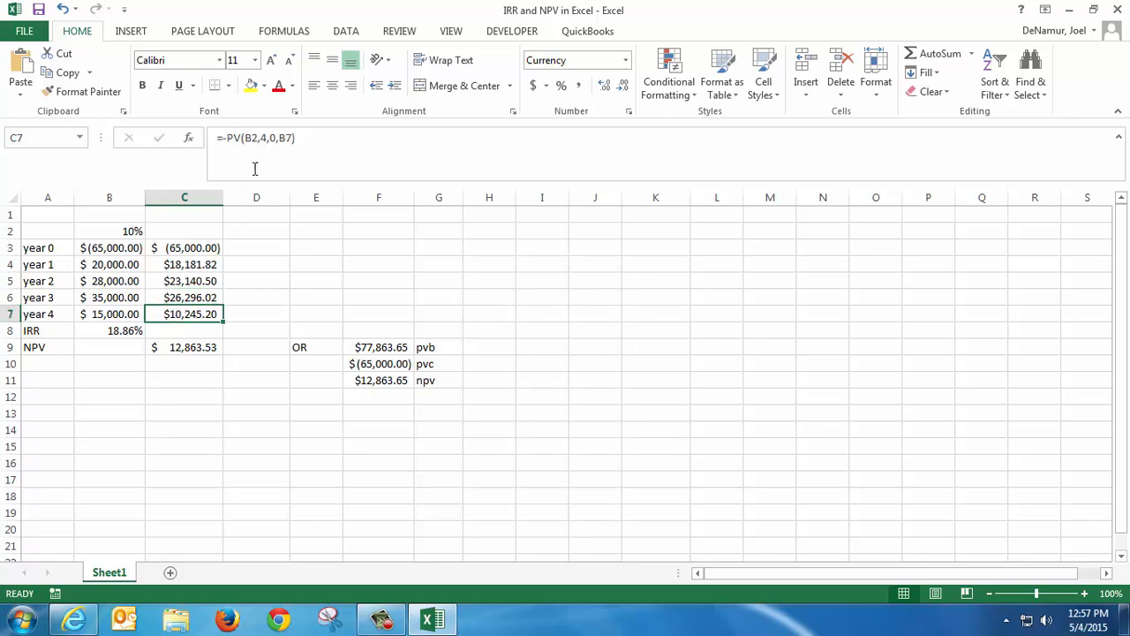
click(179, 346)
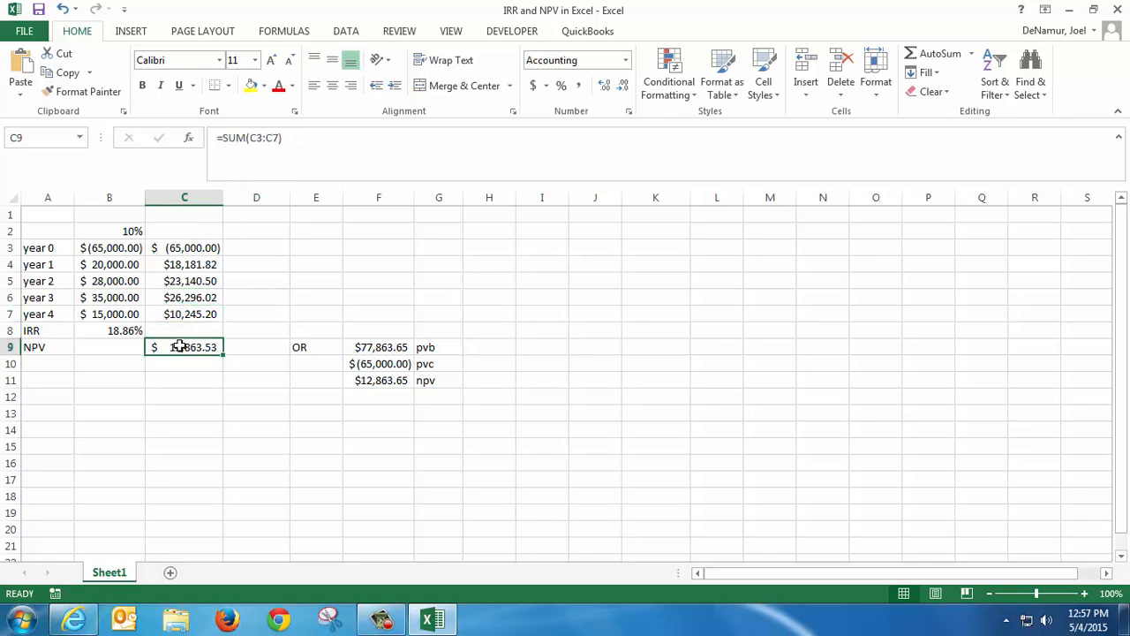
drag(188, 247, 179, 316)
click(182, 348)
Correct the cash-flow range in F9 so its formula reads =NPV(B2,B4:B7)
click(375, 345)
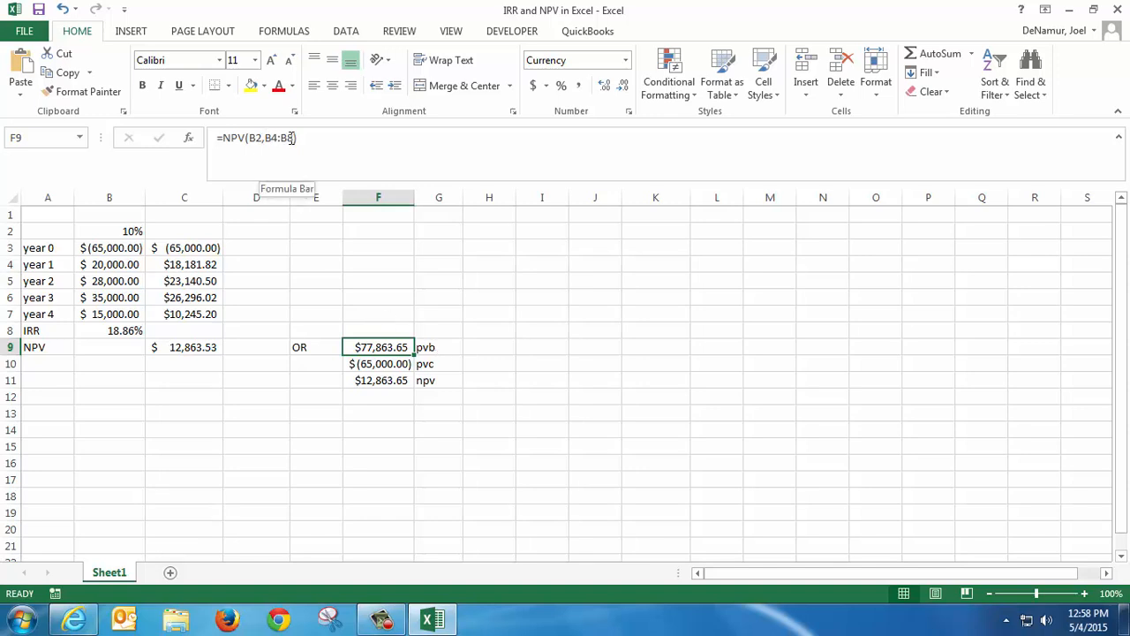
drag(109, 264, 107, 314)
click(374, 344)
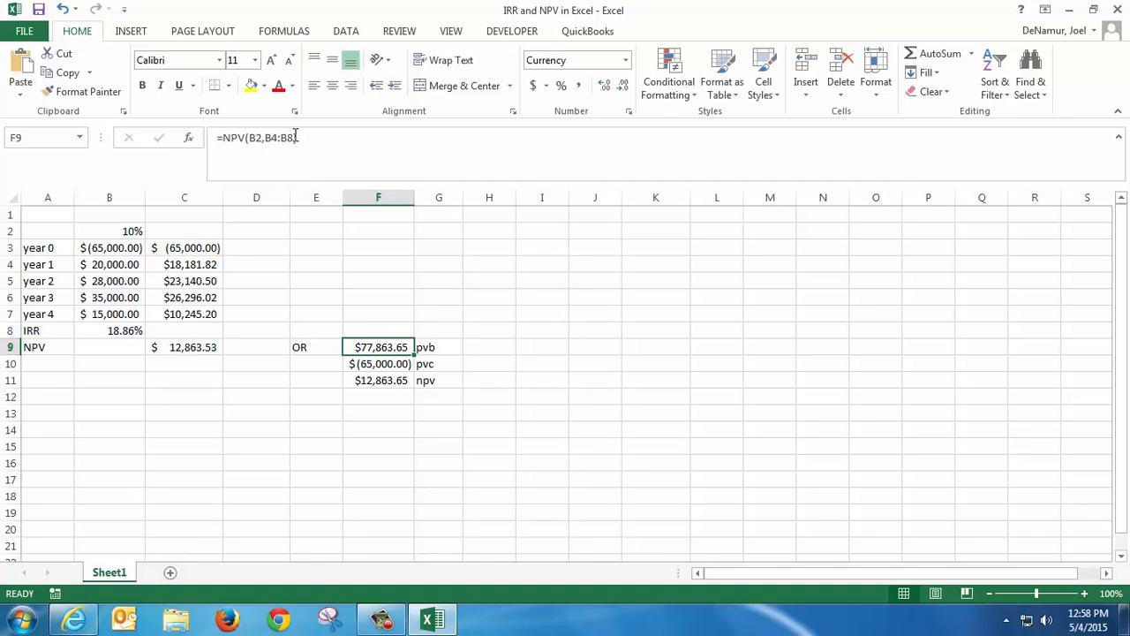
click(295, 137)
key(BackSpace)
key(BackSpace)
text(7))
key(Return)
key(Up)
Review the pvb, pvc and npv formulas in F9:F11, compare F11 with C9, and check the IRR in B8
drag(102, 263, 106, 334)
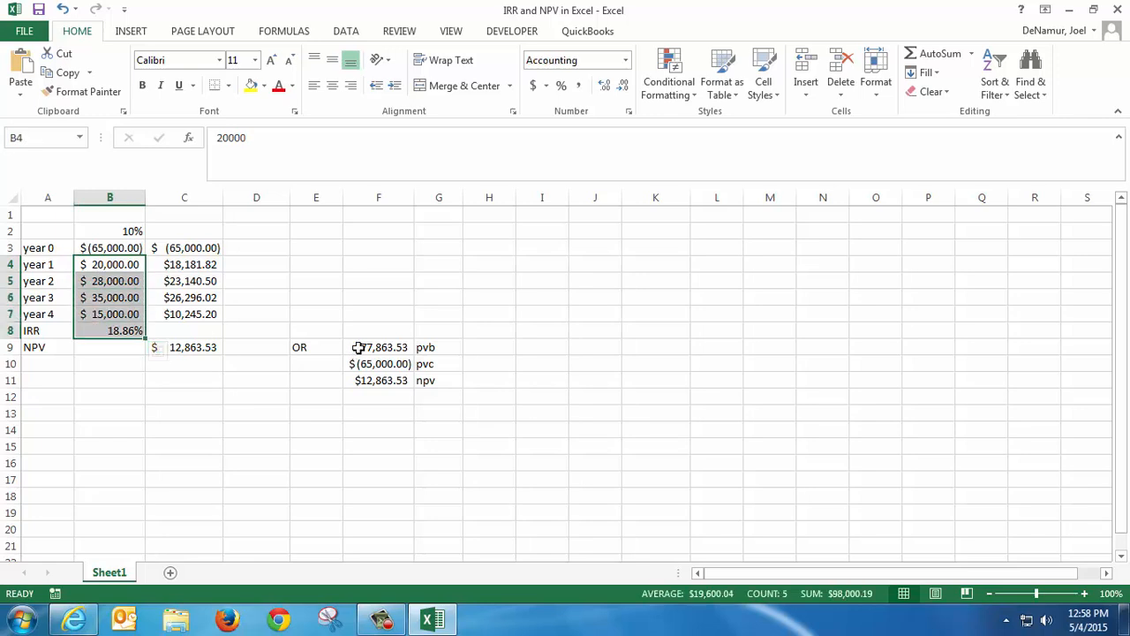
click(358, 351)
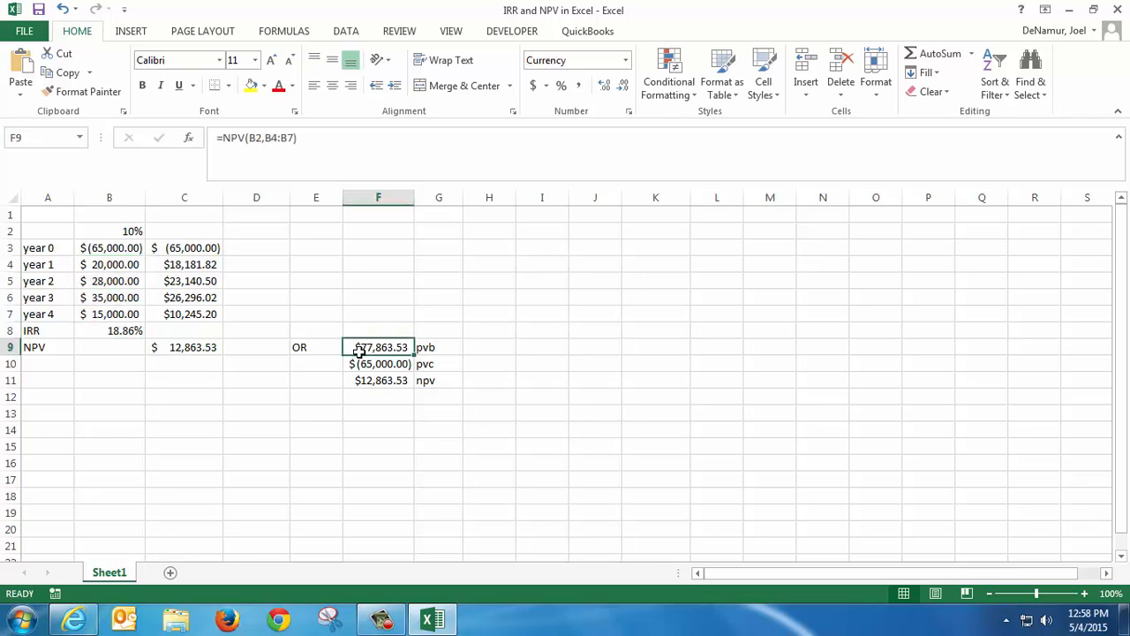
click(358, 364)
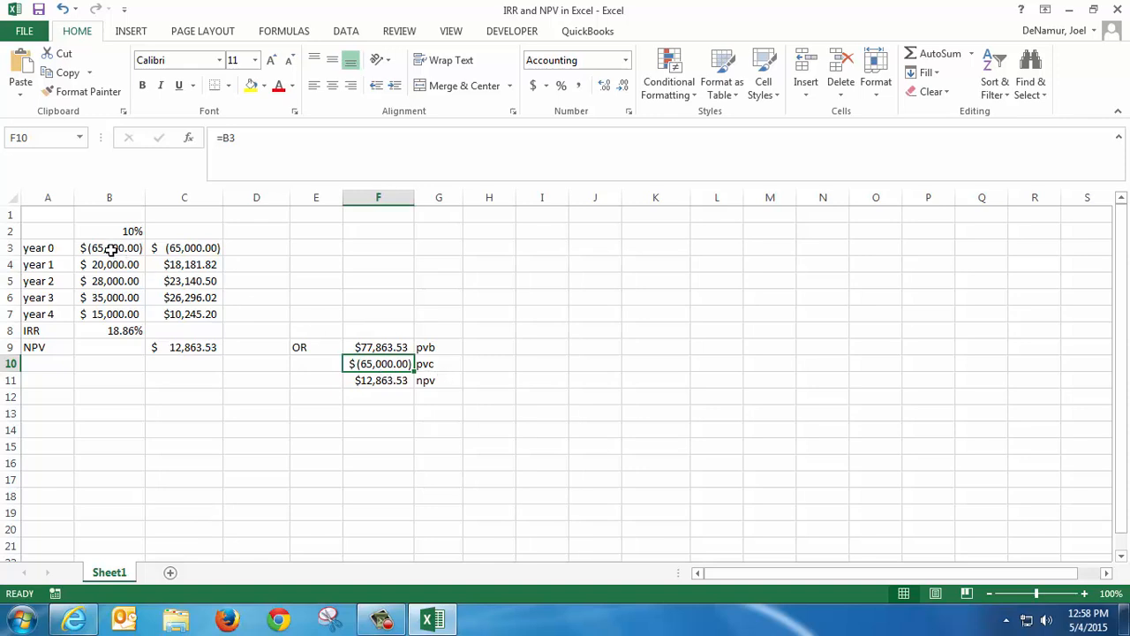
click(363, 383)
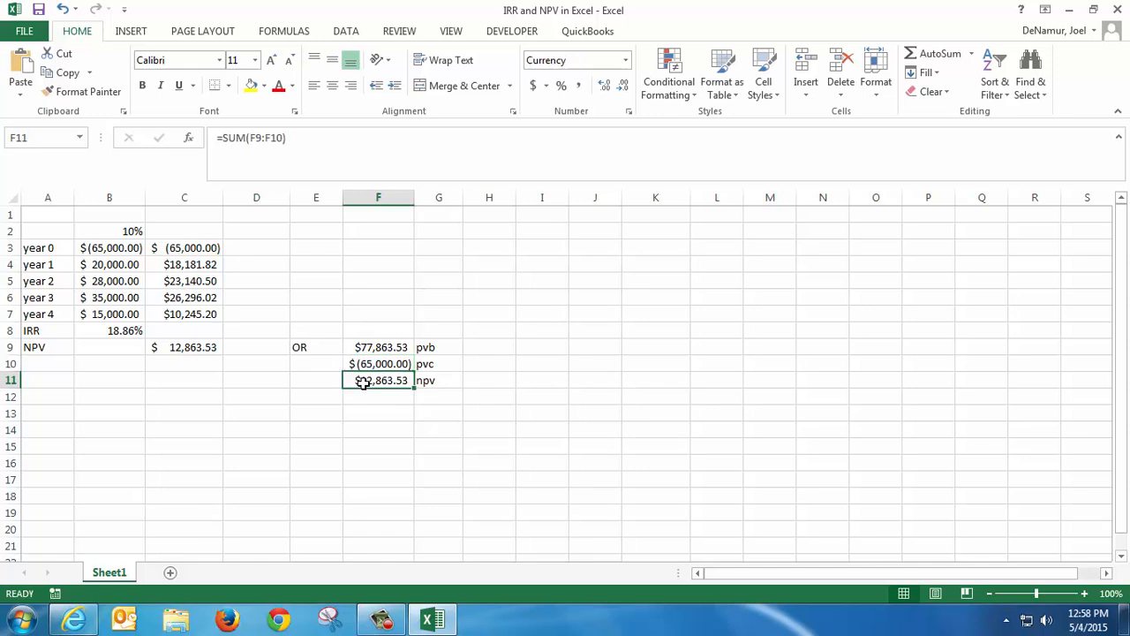
click(203, 346)
click(353, 378)
click(189, 343)
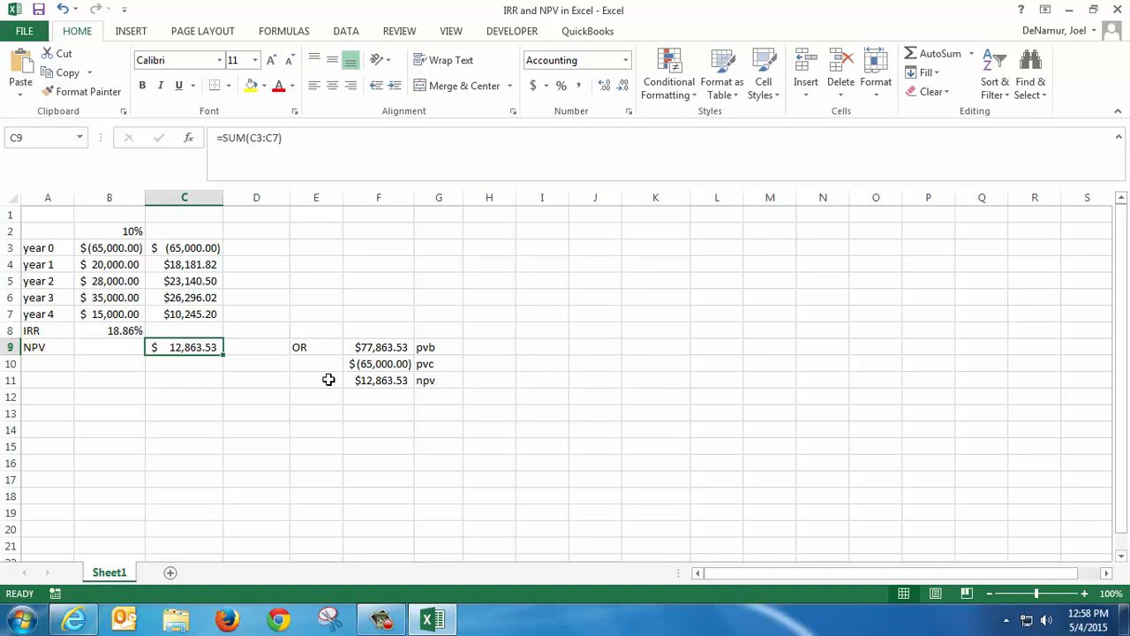
click(113, 334)
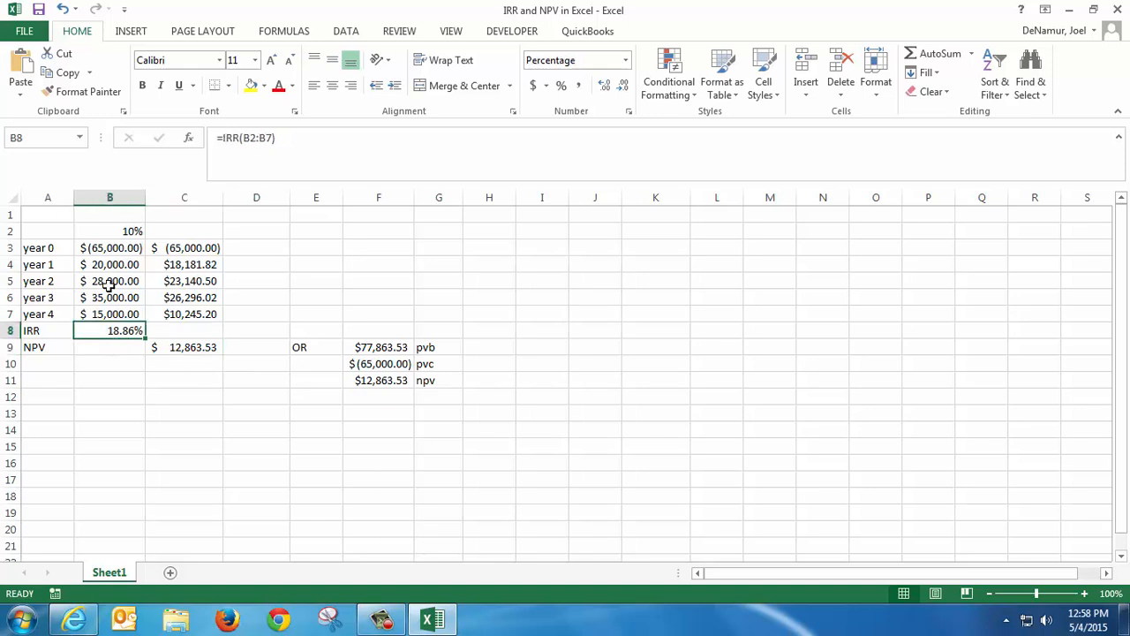